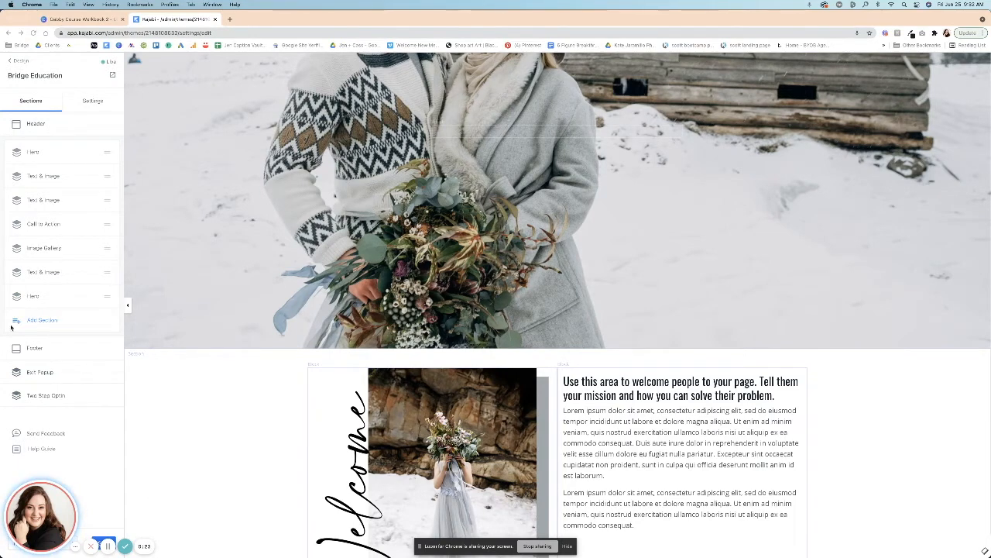
Add a new Form & Text section to the page.
{"action": "left_click", "coordinate": [39, 322]}
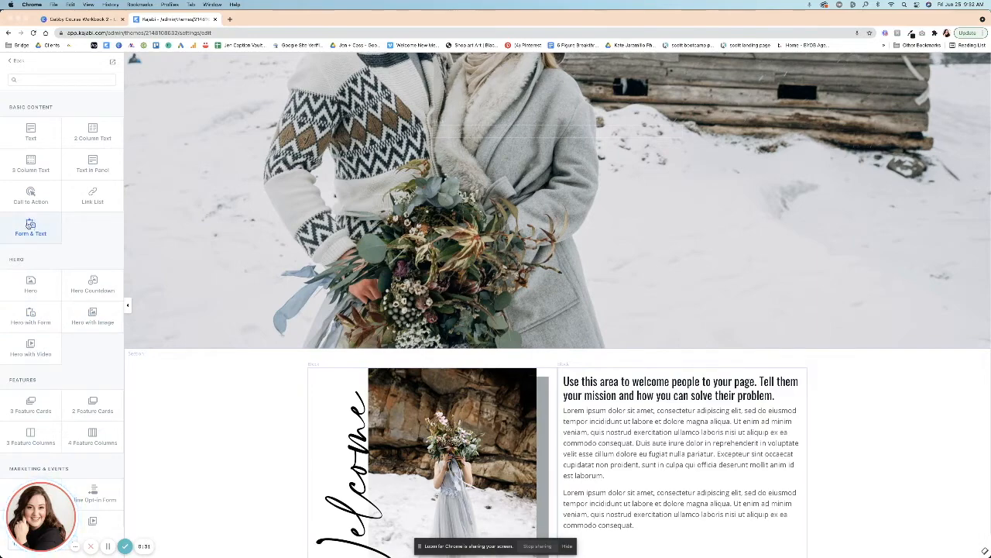
{"action": "left_click", "coordinate": [30, 223]}
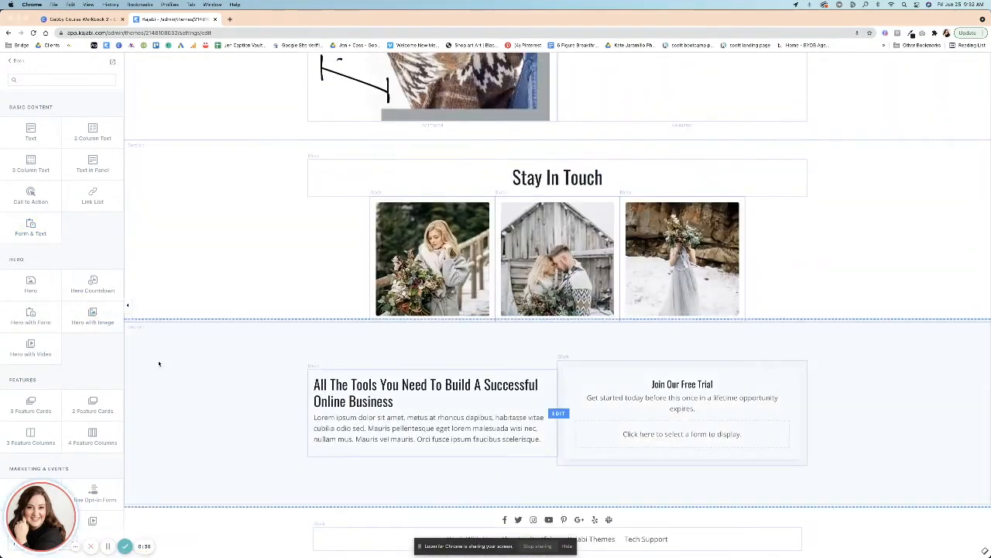
Move the Form & Text section up to sit directly below the top Hero section.
{"action": "left_click", "coordinate": [220, 397]}
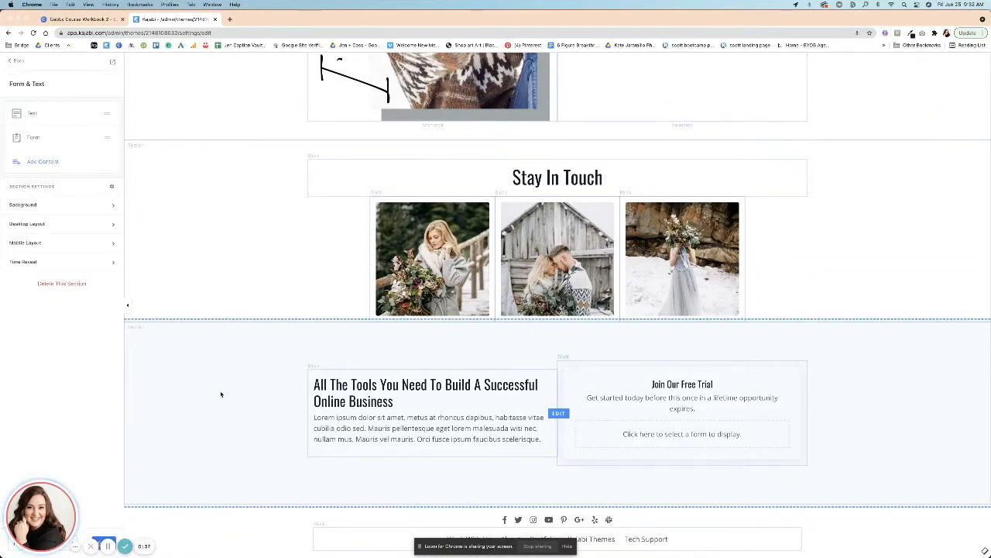
{"action": "left_click", "coordinate": [16, 62]}
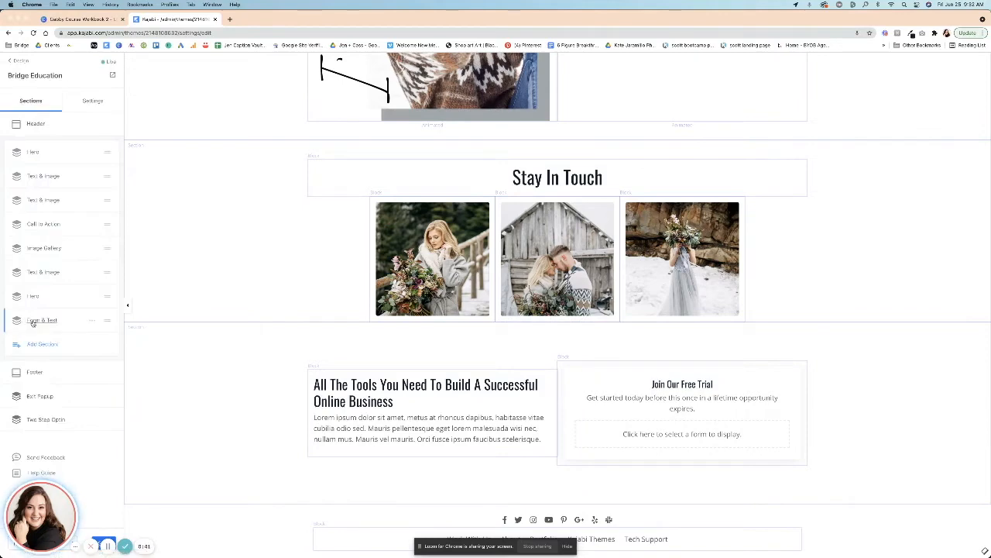
{"action": "left_click_drag", "start_coordinate": [107, 320], "coordinate": [84, 177]}
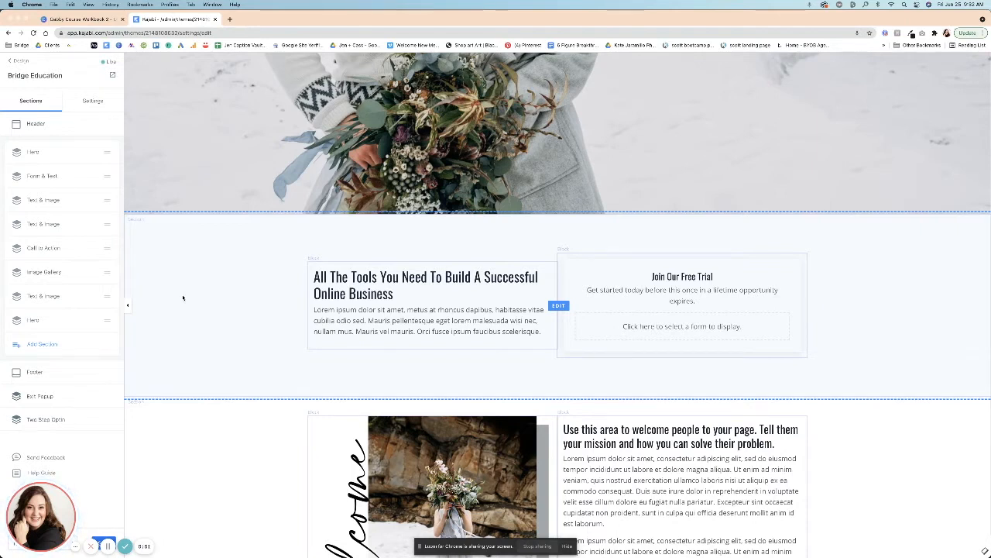
Set the Form & Text section's desktop top and bottom padding to 0.
{"action": "left_click", "coordinate": [183, 297]}
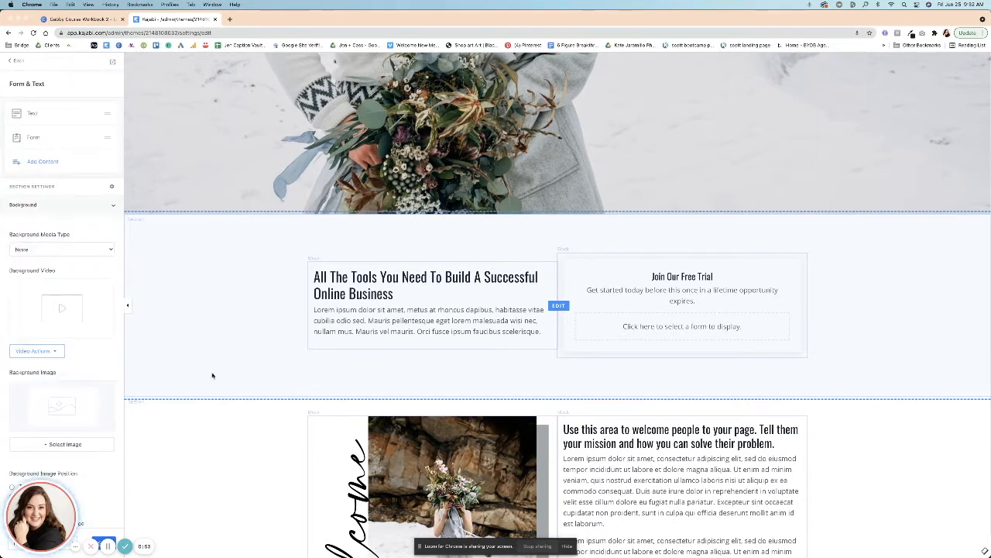
{"action": "scroll", "coordinate": [77, 411], "scroll_direction": "down", "scroll_amount": 3}
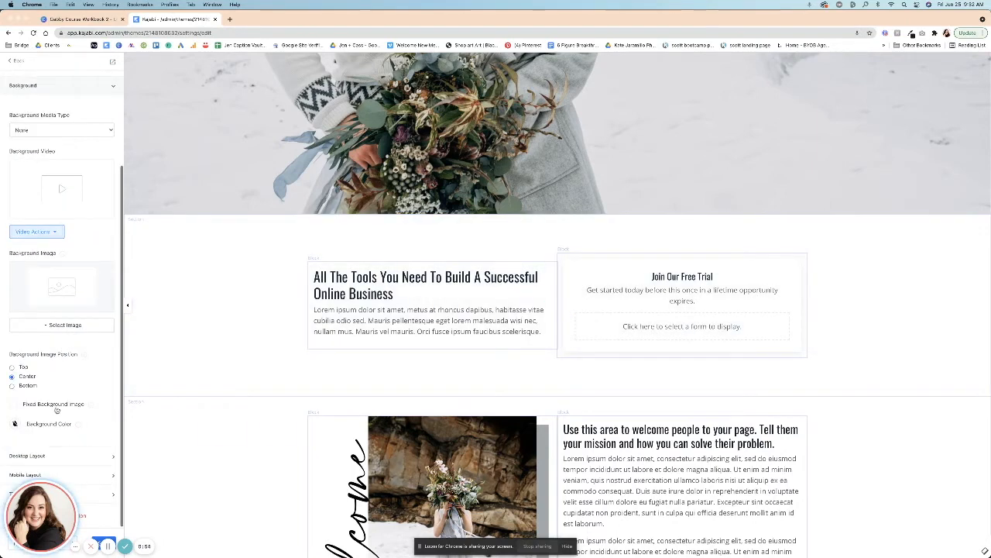
{"action": "left_click", "coordinate": [64, 458]}
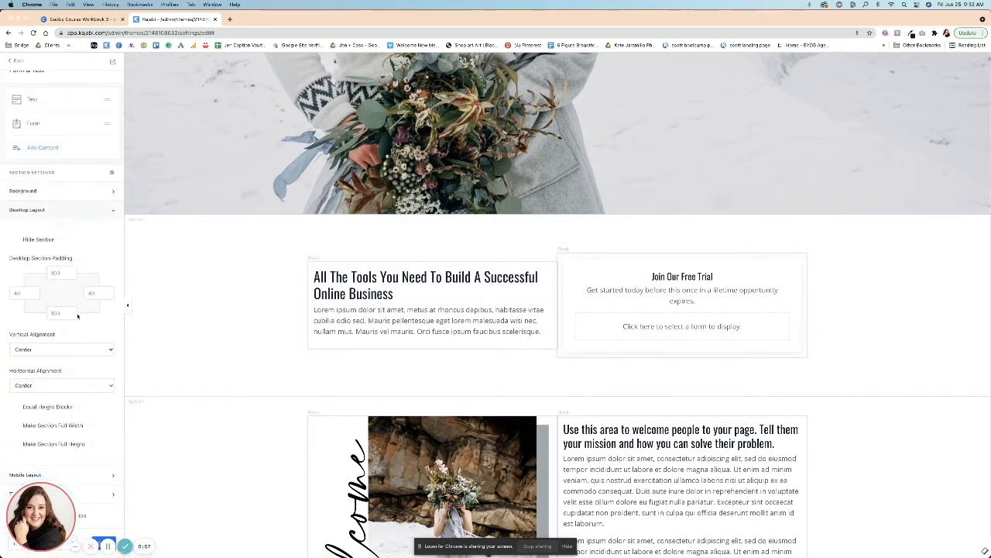
{"action": "left_click", "coordinate": [53, 272]}
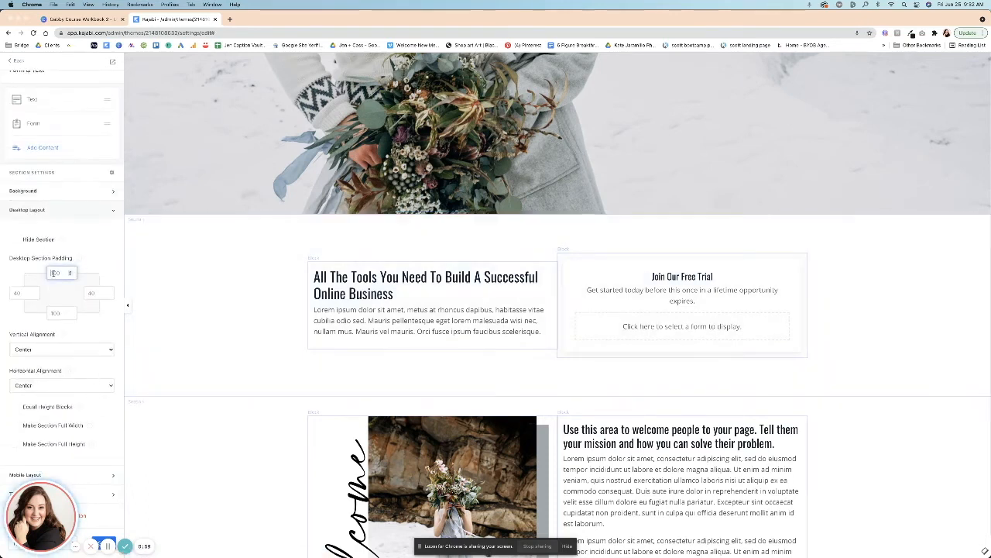
{"action": "type", "text": "0"}
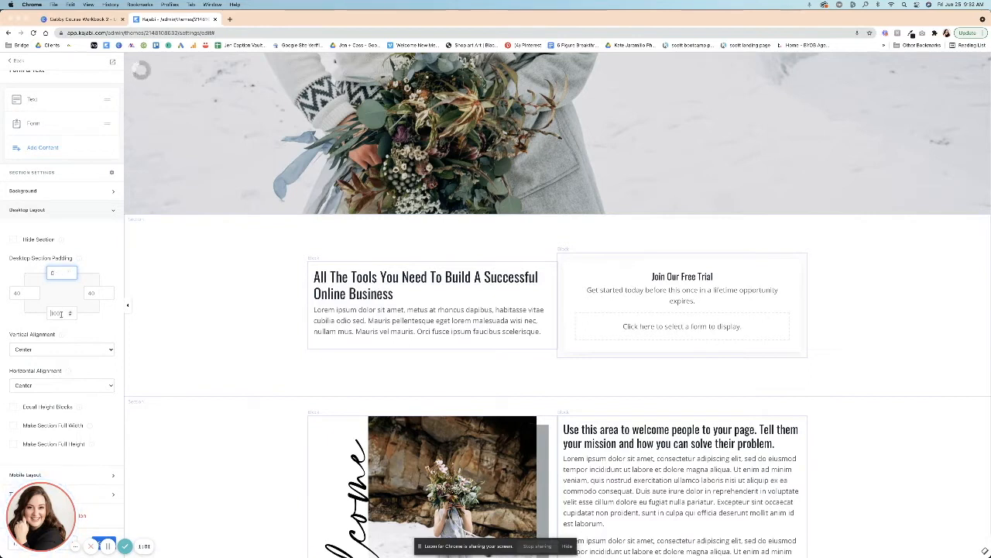
{"action": "left_click", "coordinate": [61, 313]}
{"action": "type", "text": "0"}
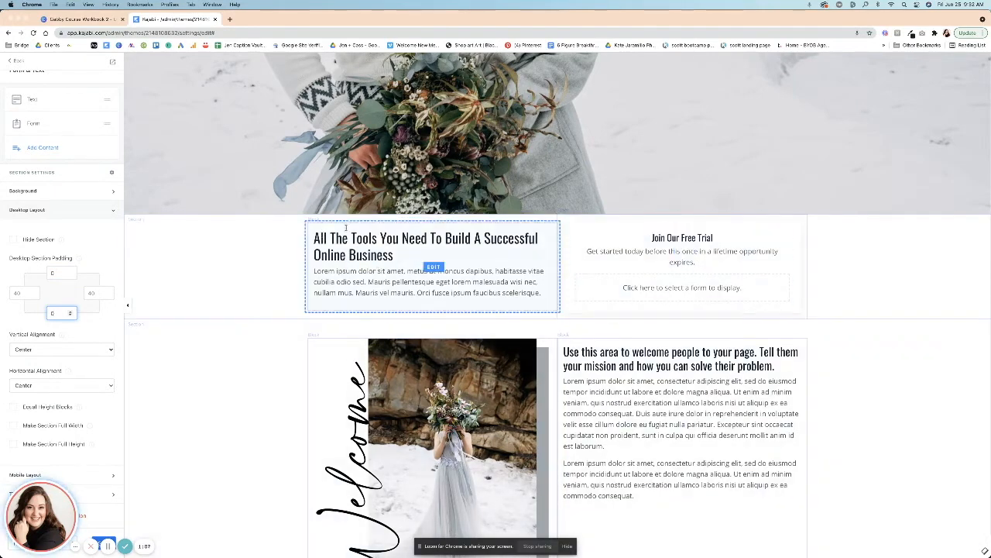
Delete the text block from the Form & Text section.
{"action": "left_click", "coordinate": [345, 228]}
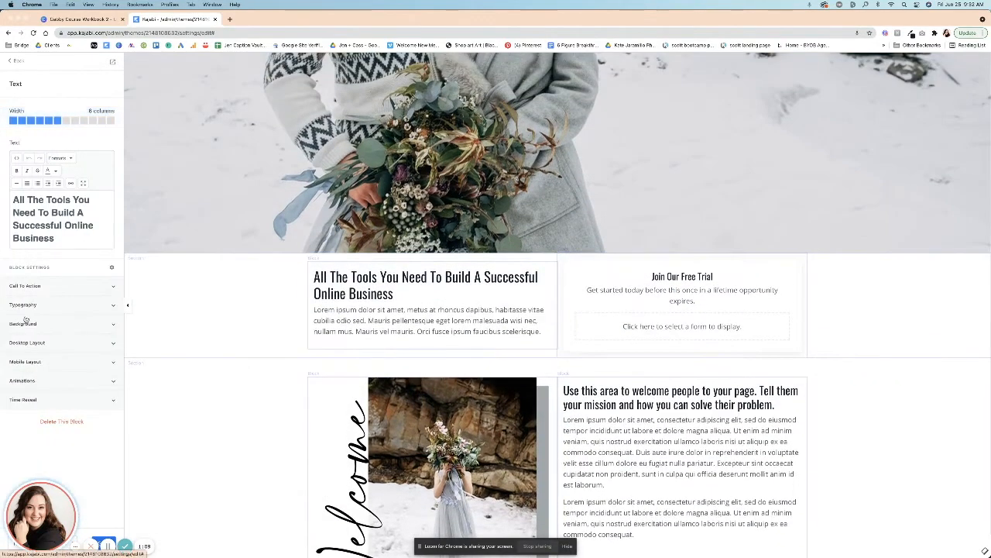
{"action": "left_click", "coordinate": [62, 422]}
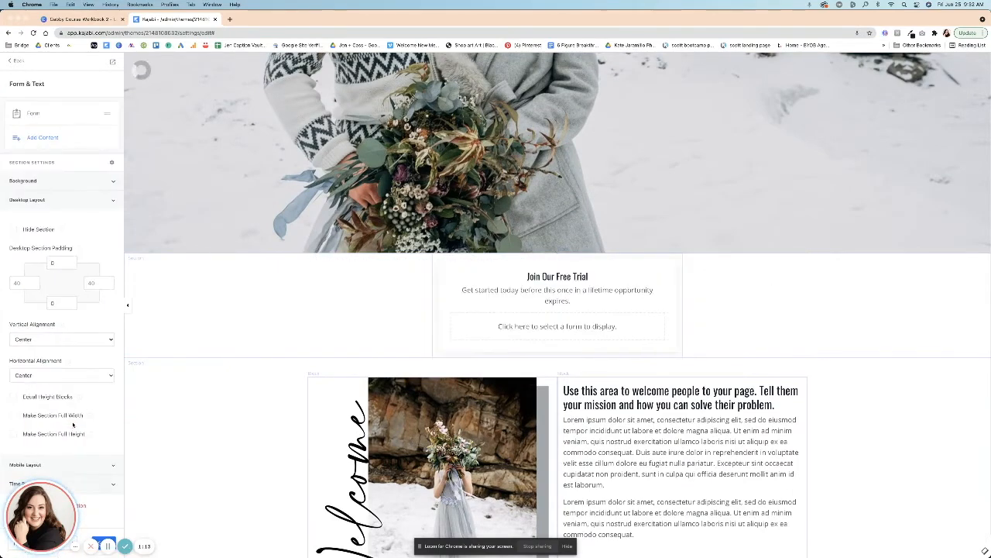
Widen the form block to 10 columns.
{"action": "left_click", "coordinate": [443, 271]}
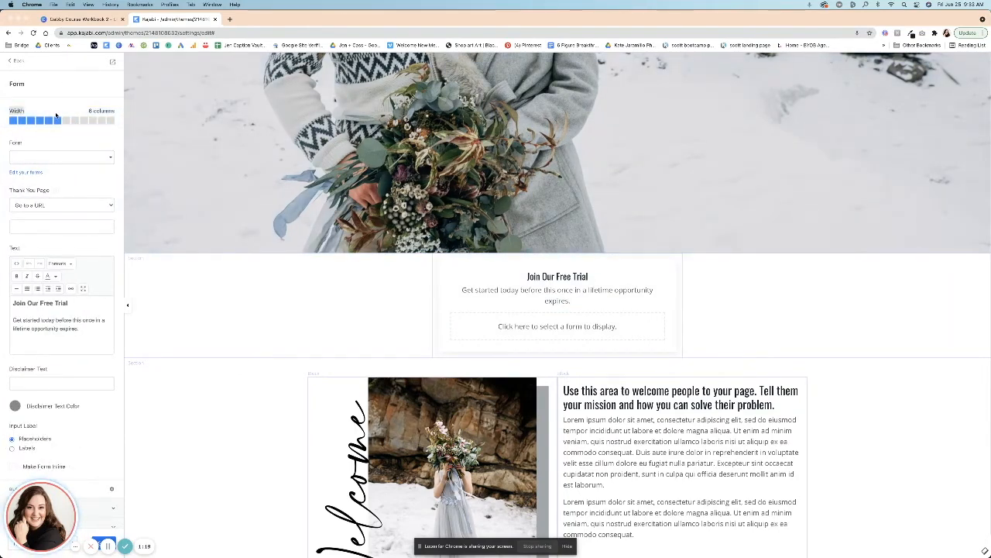
{"action": "left_click", "coordinate": [92, 121]}
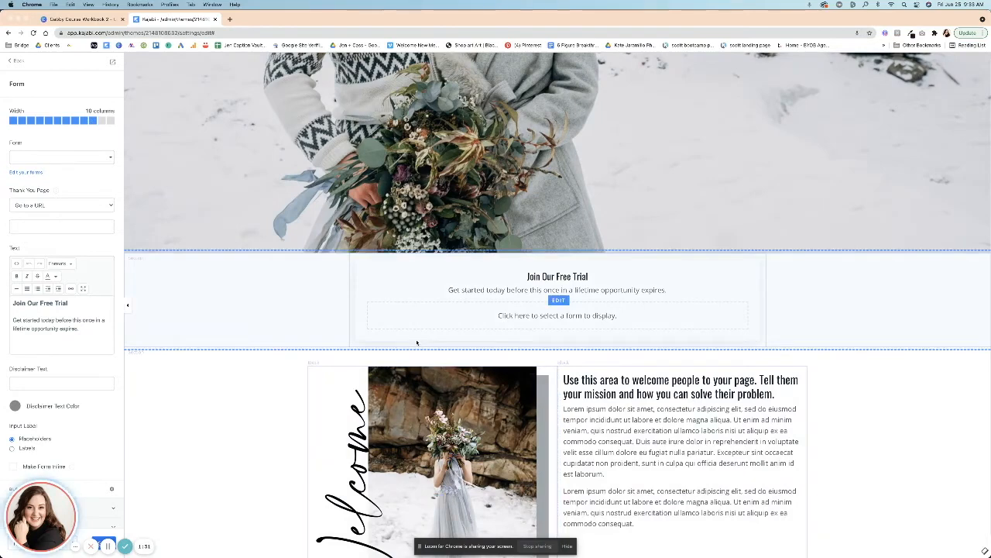
Replace the form block's heading with Subscribe To My Newsletter.
{"action": "left_click", "coordinate": [274, 310]}
{"action": "left_click", "coordinate": [546, 280]}
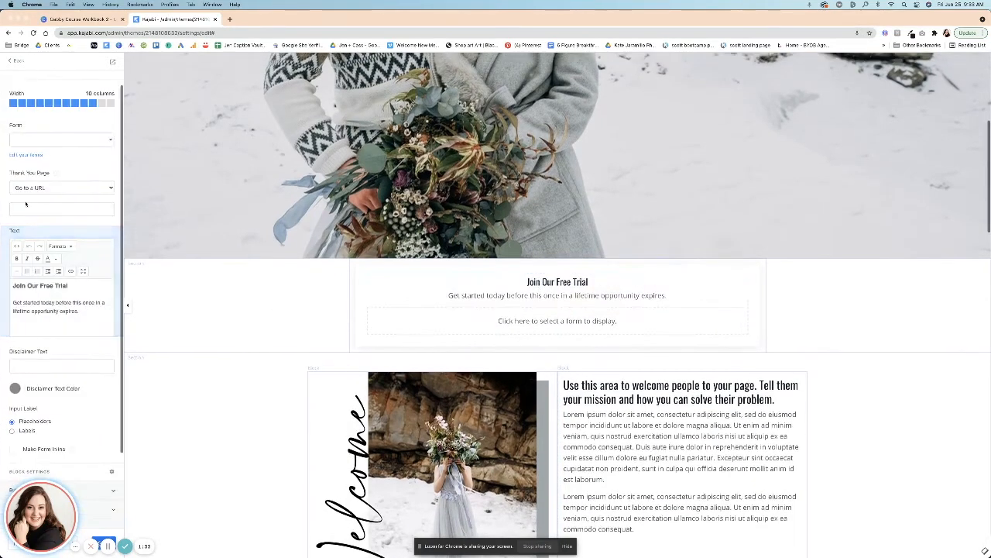
{"action": "left_click_drag", "start_coordinate": [27, 286], "coordinate": [78, 286]}
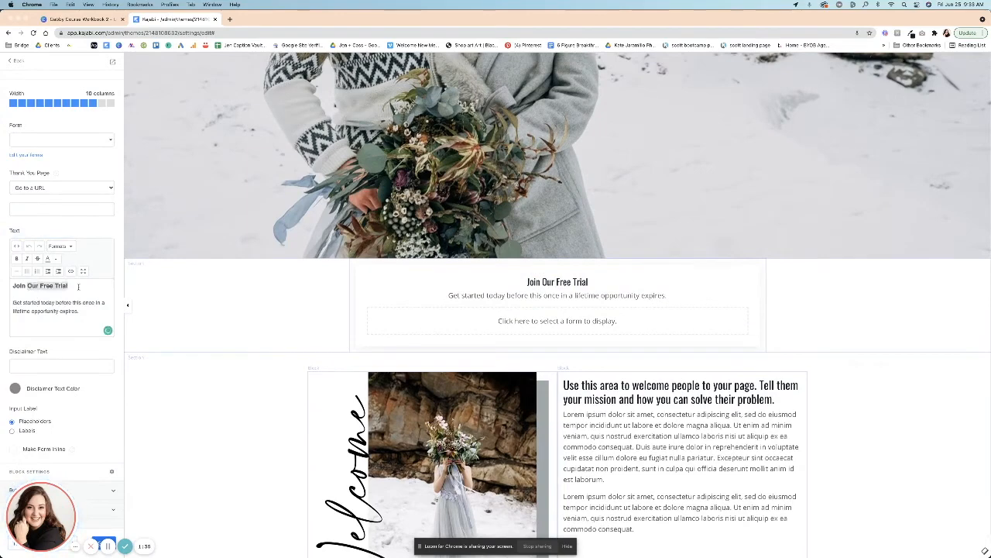
{"action": "key", "text": "BackSpace"}
{"action": "key", "text": "BackSpace"}
{"action": "key", "text": "BackSpace"}
{"action": "key", "text": "BackSpace"}
{"action": "key", "text": "BackSpace"}
{"action": "key", "text": "BackSpace"}
{"action": "type", "text": "S"}
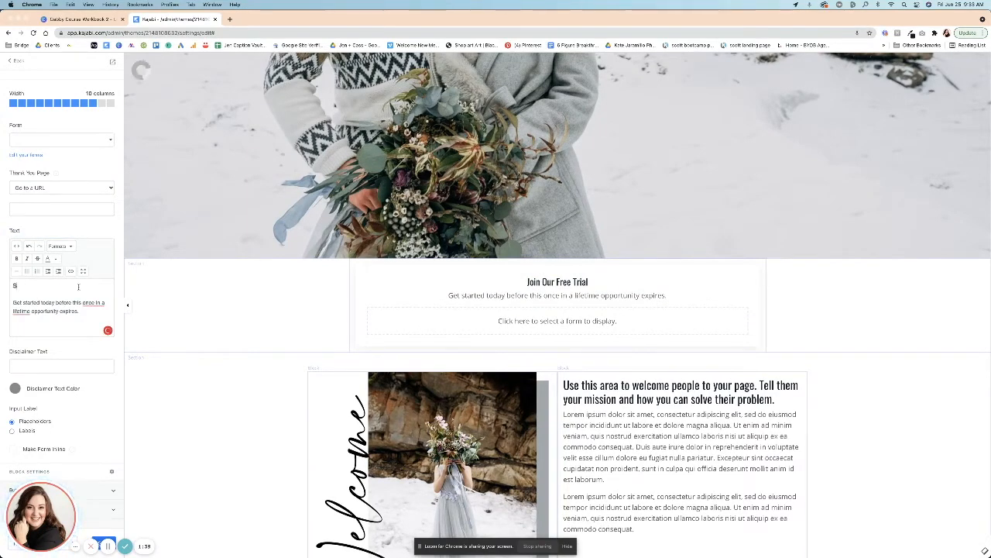
{"action": "type", "text": "ubscribe To"}
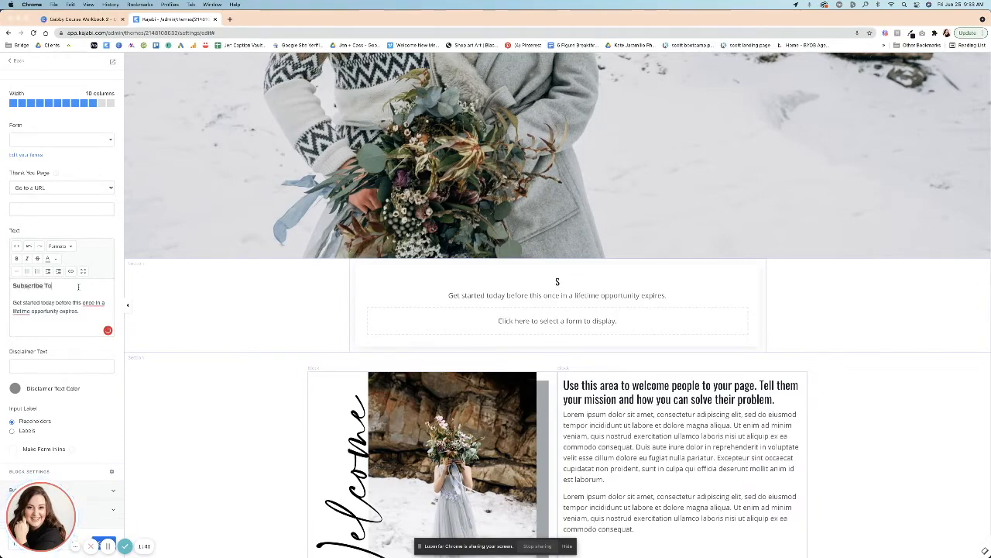
{"action": "type", "text": " My Newsletter"}
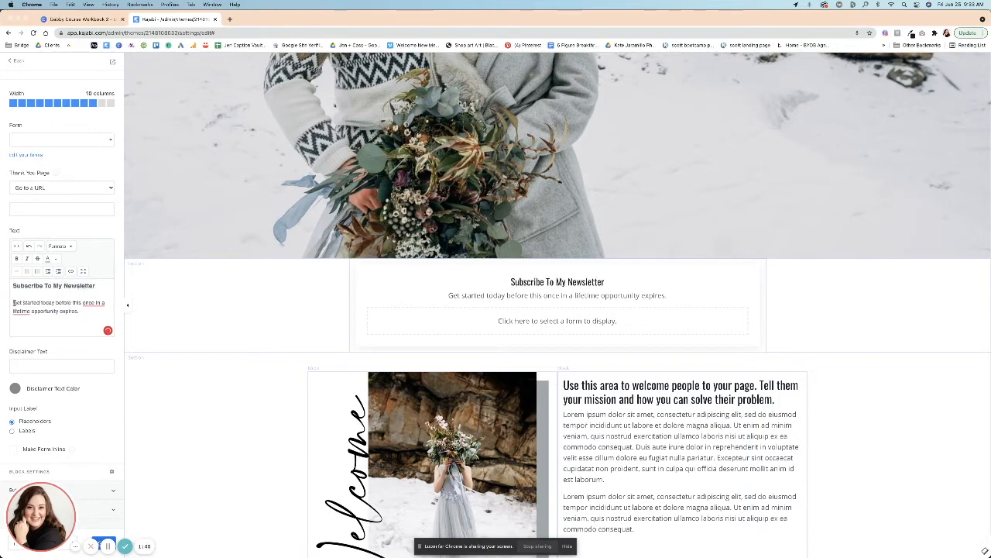
Replace the form block's description with Weekly Newsletters Go Out On Monday.
{"action": "left_click_drag", "start_coordinate": [45, 308], "coordinate": [94, 313]}
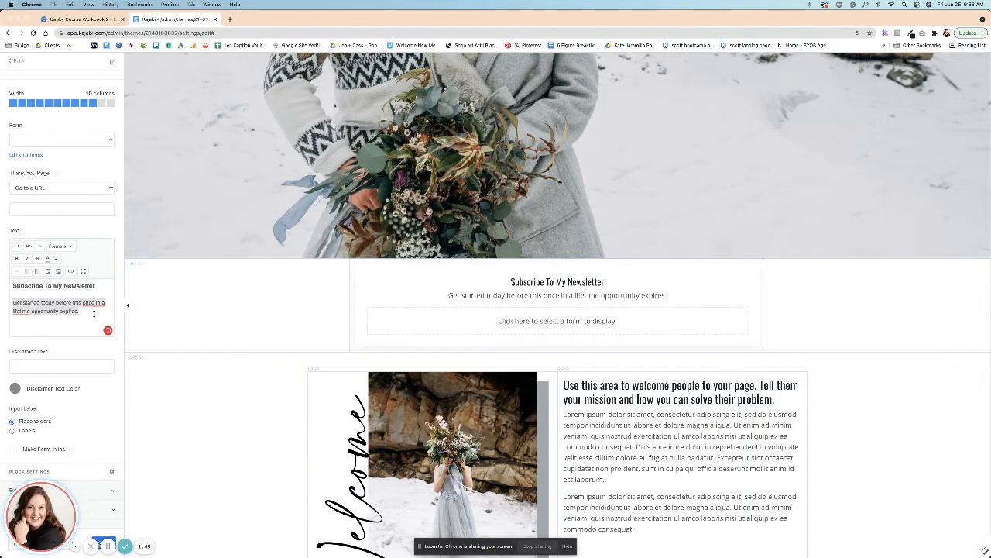
{"action": "type", "text": "Weekly"}
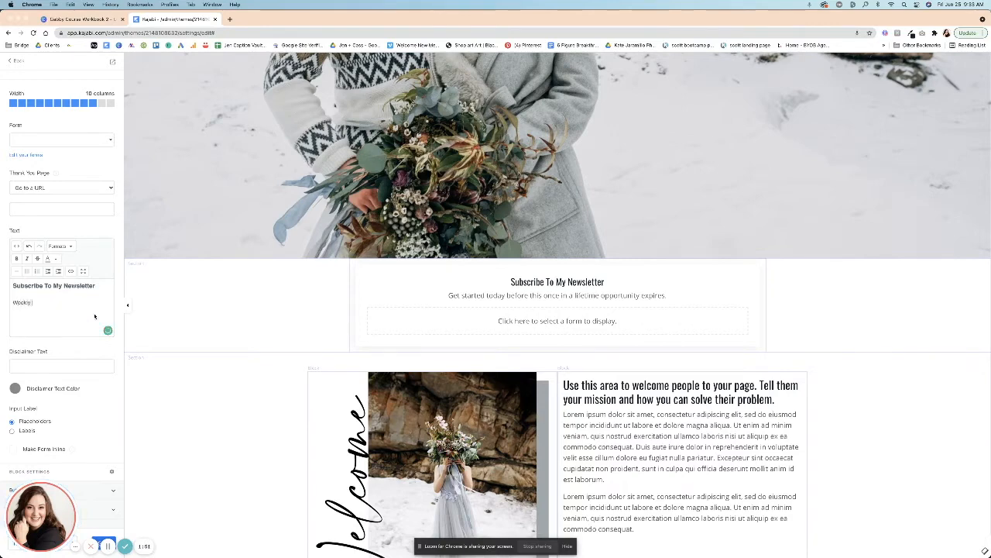
{"action": "type", "text": " newsletters Go Out On Monday"}
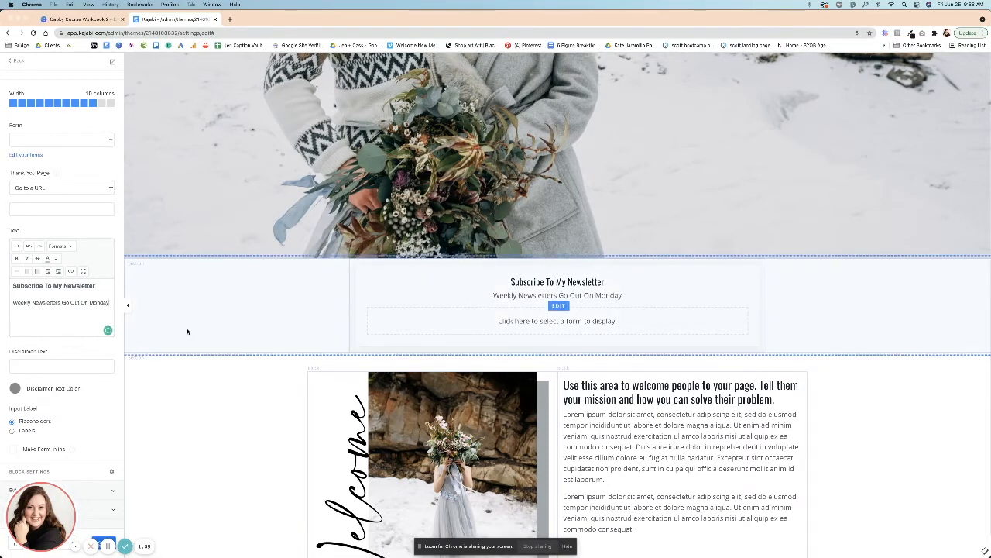
Select the Free Landing Pages form for the form block.
{"action": "left_click", "coordinate": [521, 319]}
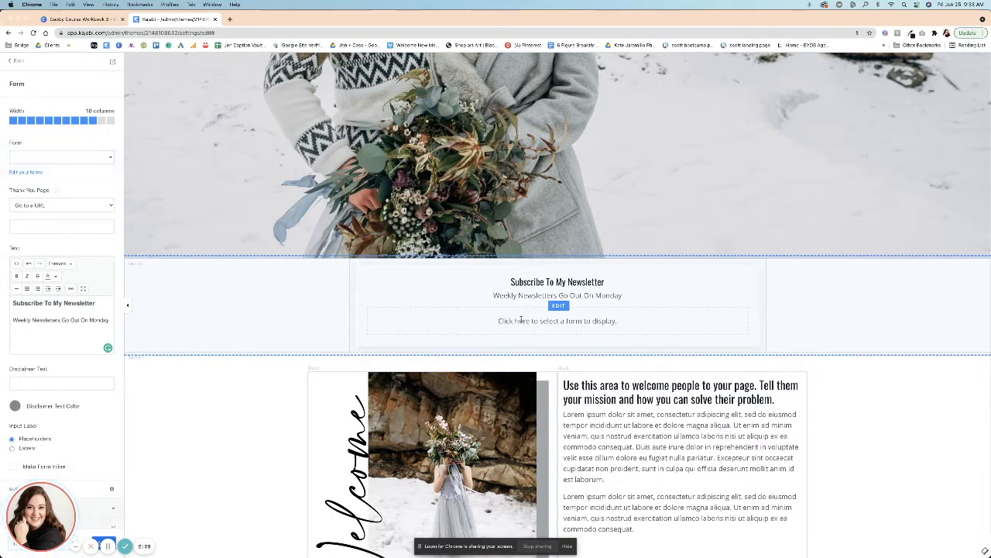
{"action": "left_click", "coordinate": [27, 161]}
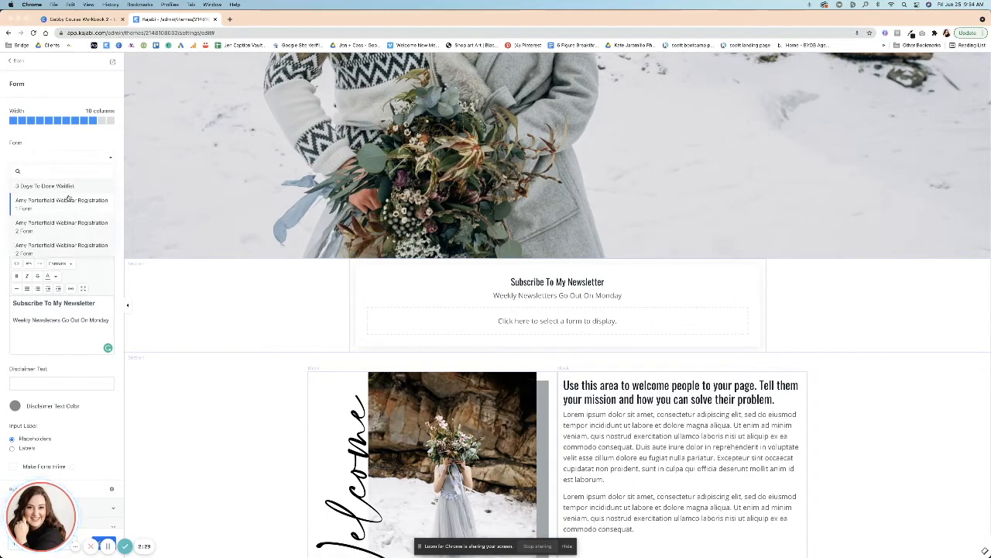
{"action": "scroll", "coordinate": [62, 232], "scroll_direction": "down", "scroll_amount": 2}
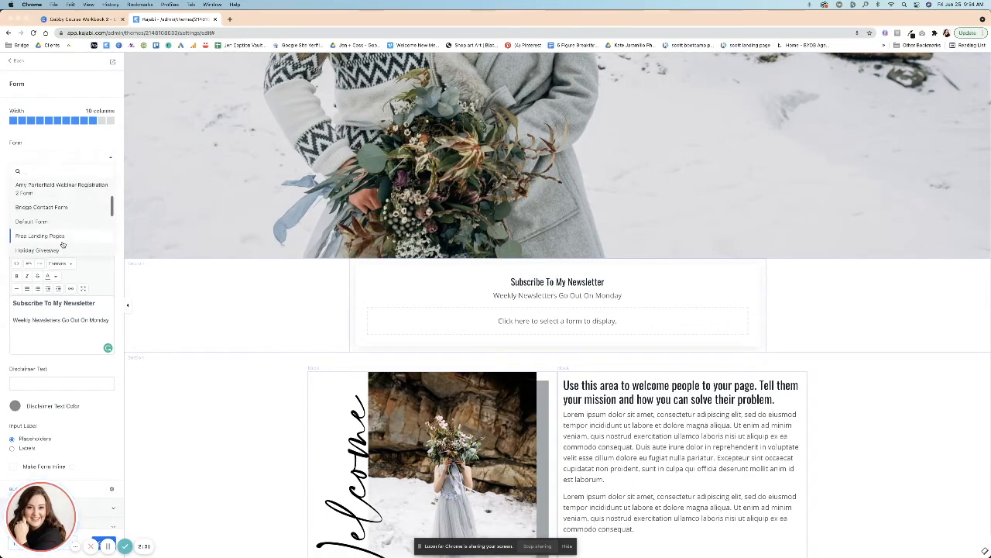
{"action": "left_click", "coordinate": [62, 236]}
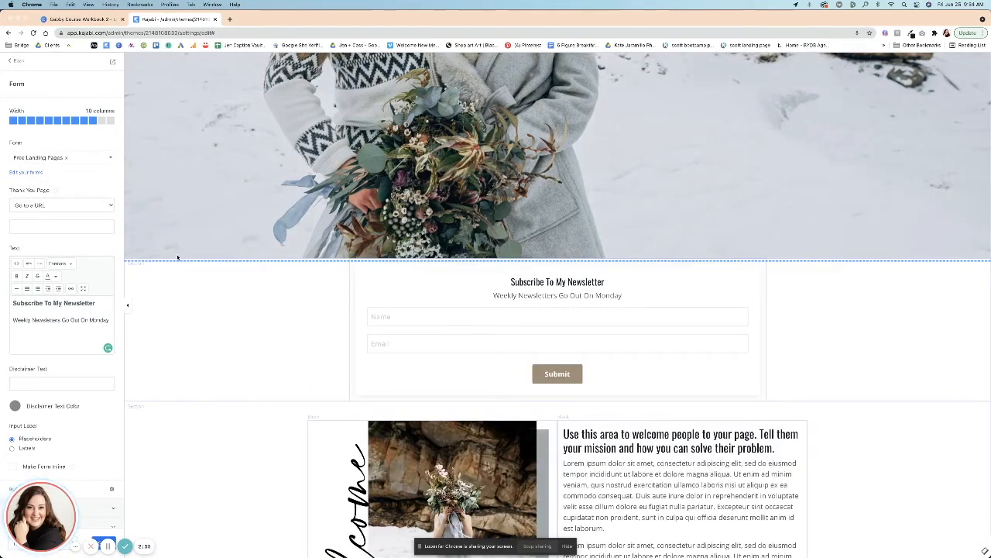
Open the forms list and create a new form titled Sample Newsletter.
{"action": "left_click", "coordinate": [25, 173]}
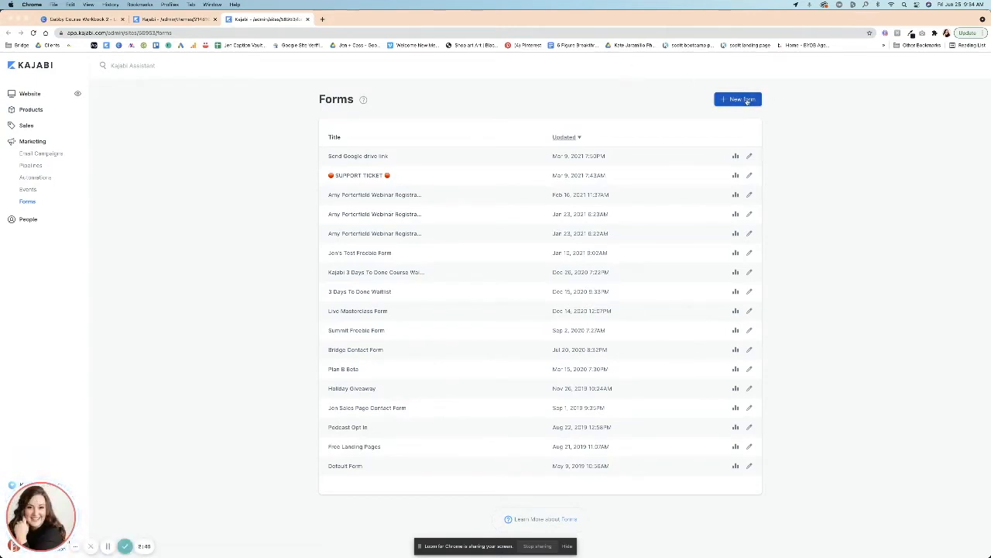
{"action": "left_click", "coordinate": [728, 100]}
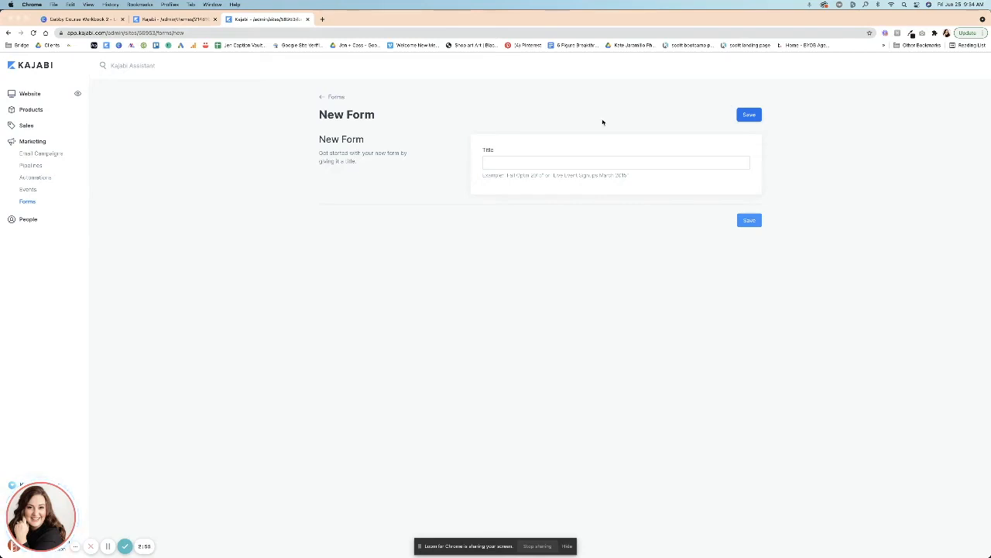
{"action": "left_click", "coordinate": [565, 162]}
{"action": "type", "text": "Sam"}
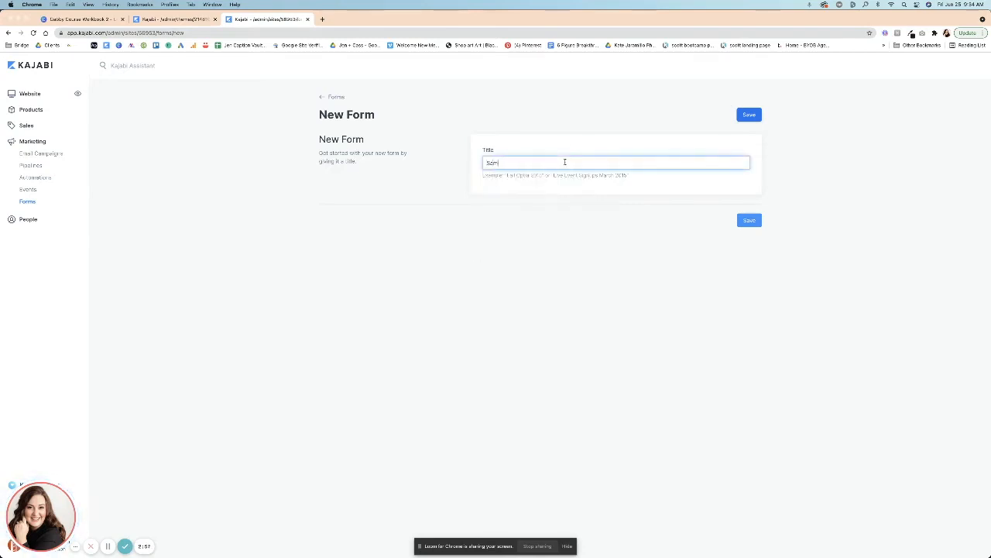
{"action": "type", "text": "ple Newslette"}
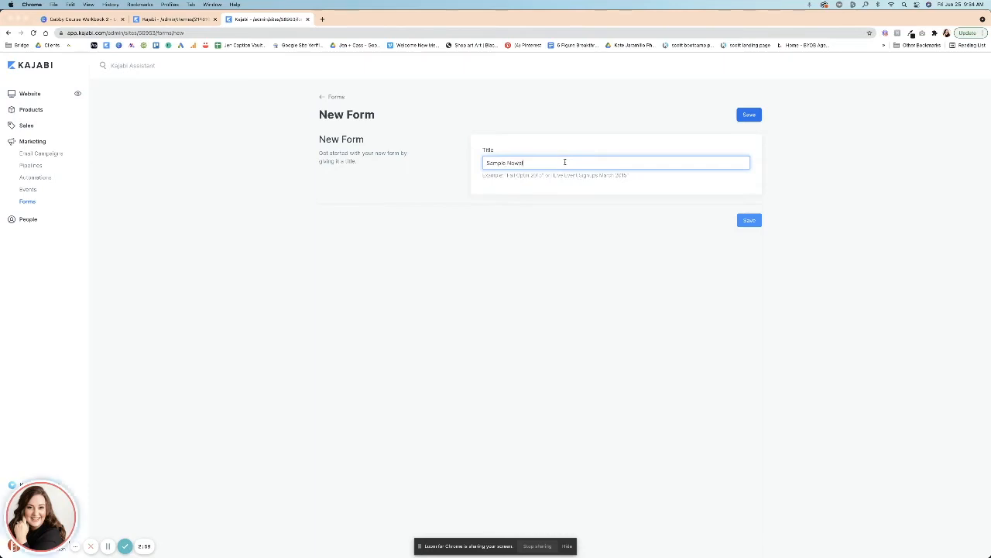
{"action": "type", "text": "r"}
{"action": "key", "text": "Return"}
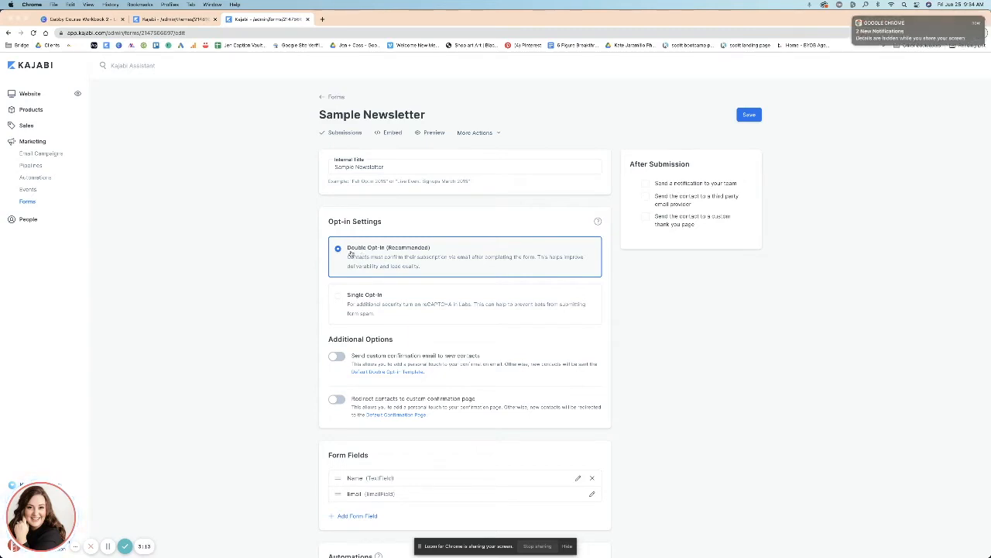
Set the new form's opt-in setting to Single Opt-In.
{"action": "left_click", "coordinate": [339, 297]}
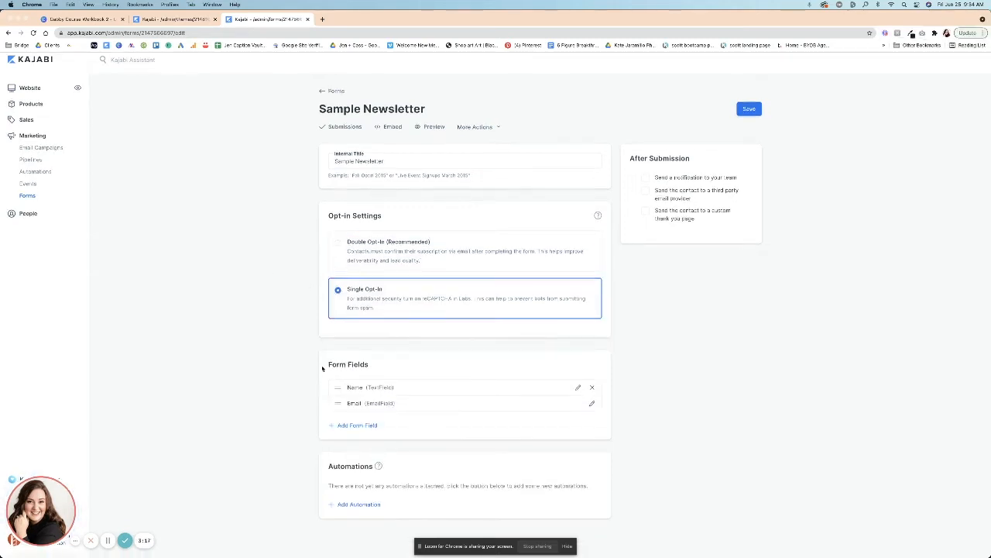
{"action": "left_click_drag", "start_coordinate": [341, 371], "coordinate": [378, 375]}
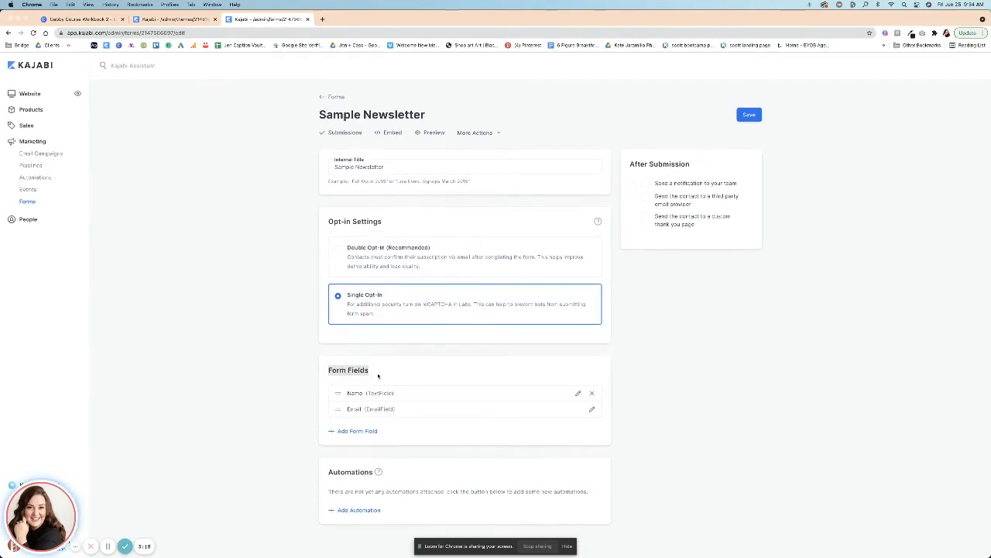
Add a new required-optional Text form field titled When's Your Birthday to the Sample Newsletter form.
{"action": "left_click", "coordinate": [361, 431]}
{"action": "left_click", "coordinate": [360, 434]}
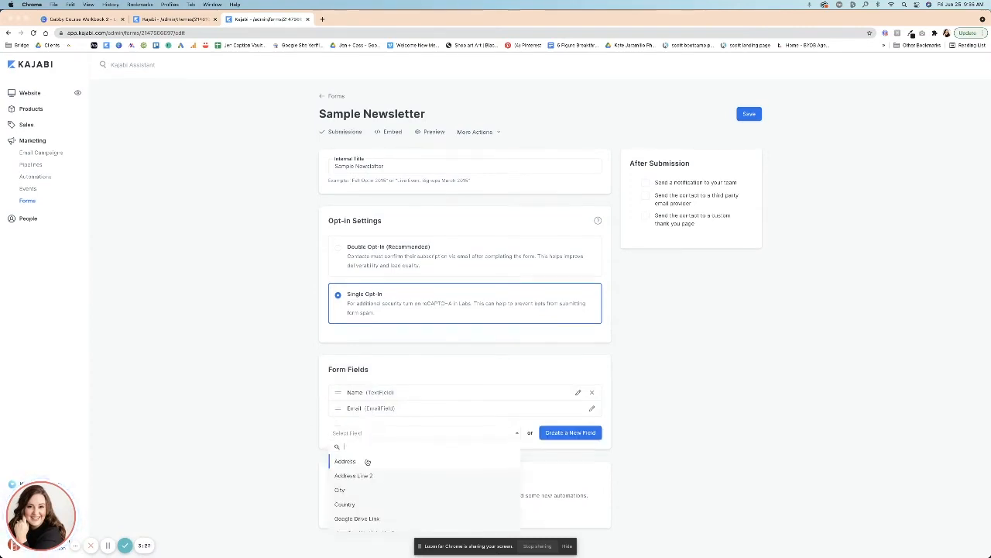
{"action": "scroll", "coordinate": [368, 461], "scroll_direction": "down", "scroll_amount": 5}
{"action": "scroll", "coordinate": [369, 494], "scroll_direction": "up", "scroll_amount": 5}
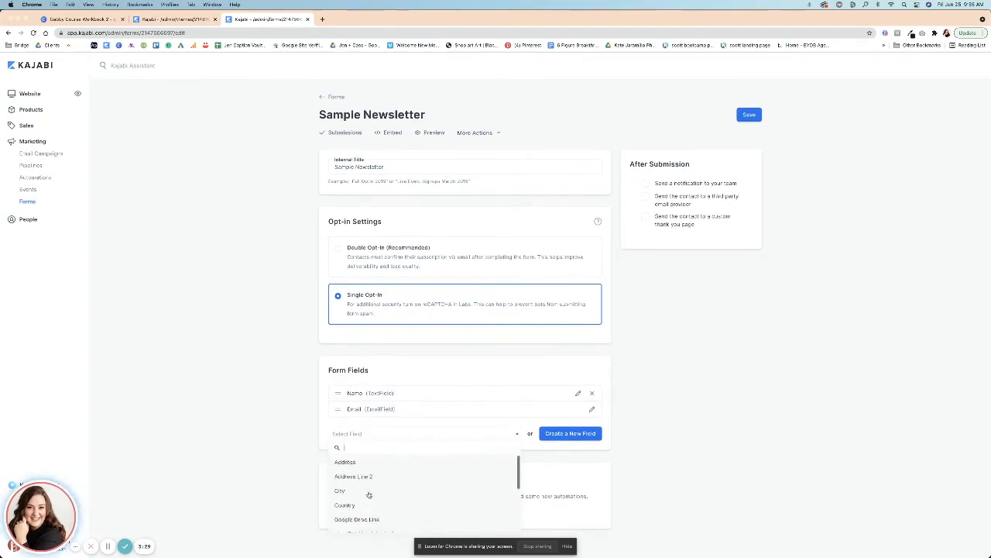
{"action": "left_click", "coordinate": [584, 458]}
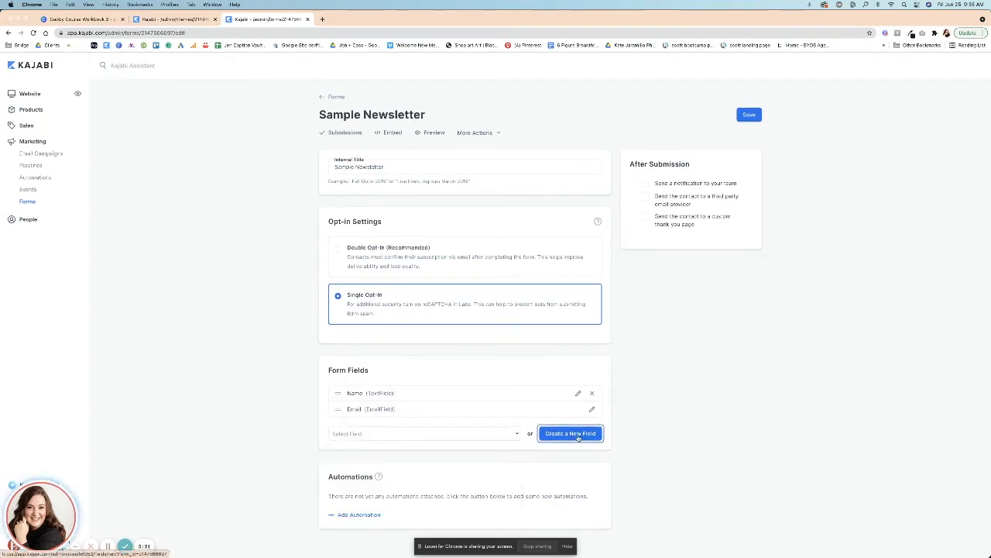
{"action": "left_click", "coordinate": [573, 438]}
{"action": "left_click", "coordinate": [424, 157]}
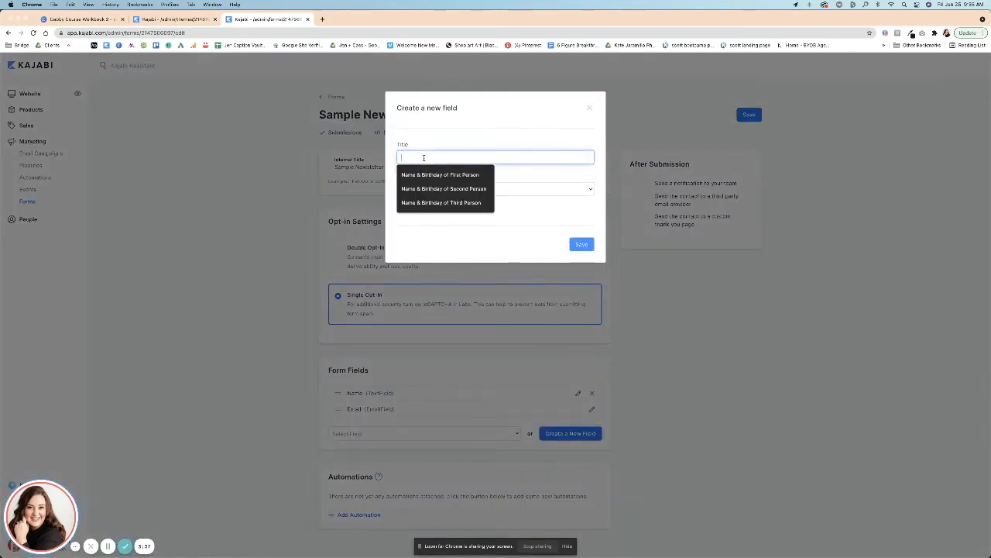
{"action": "type", "text": "When's yo"}
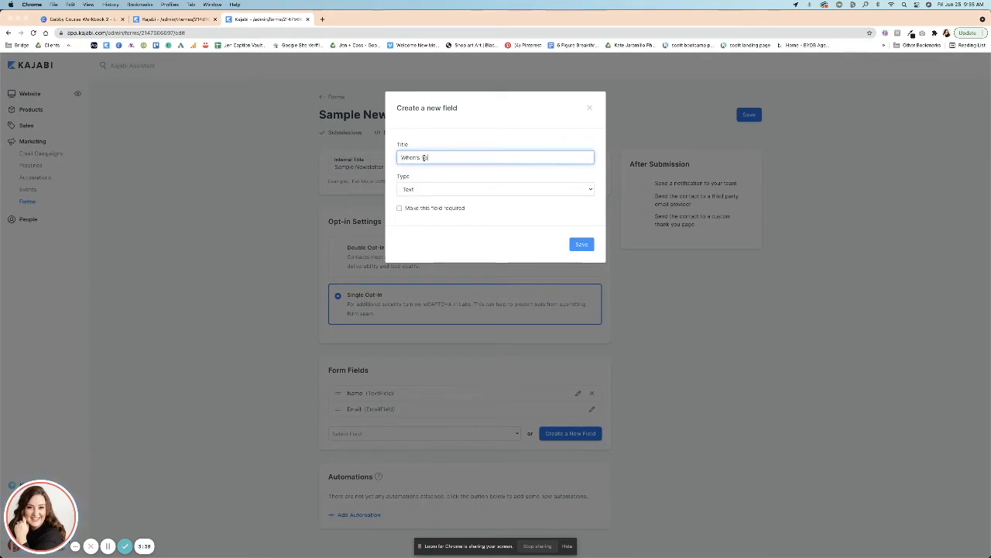
{"action": "type", "text": "ur Birthday"}
{"action": "left_click", "coordinate": [424, 189]}
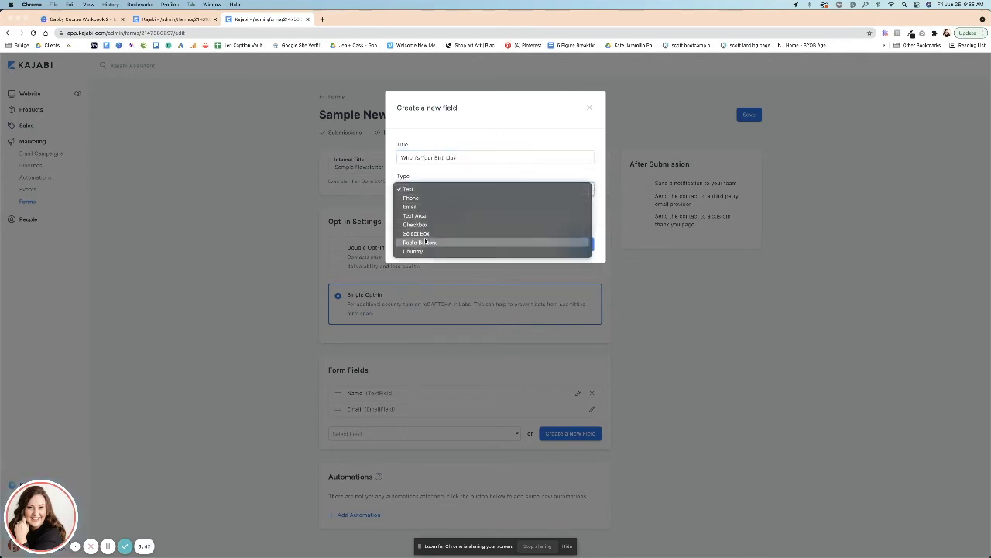
{"action": "left_click", "coordinate": [395, 189]}
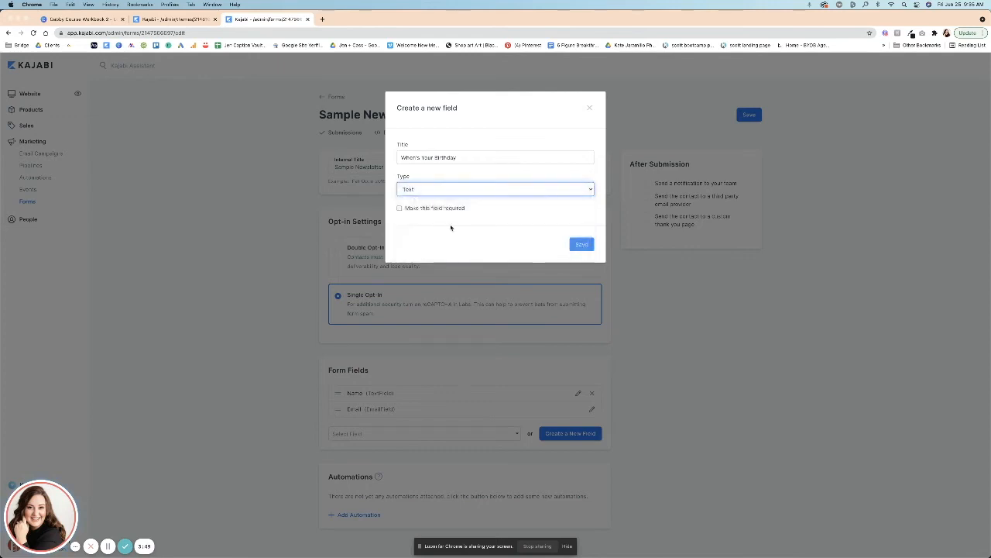
{"action": "left_click", "coordinate": [582, 244]}
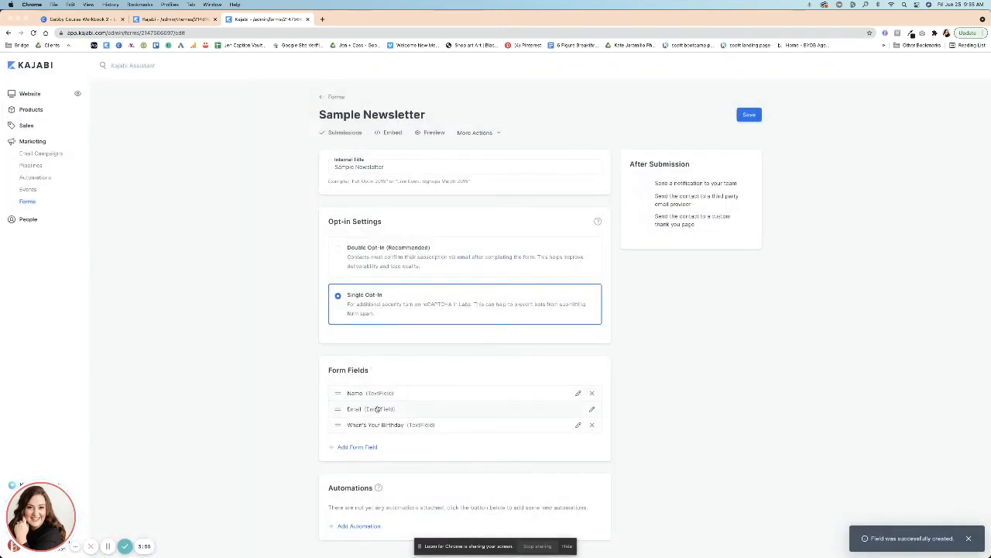
Turn on sending a notification to your team after form submission.
{"action": "left_click", "coordinate": [643, 186]}
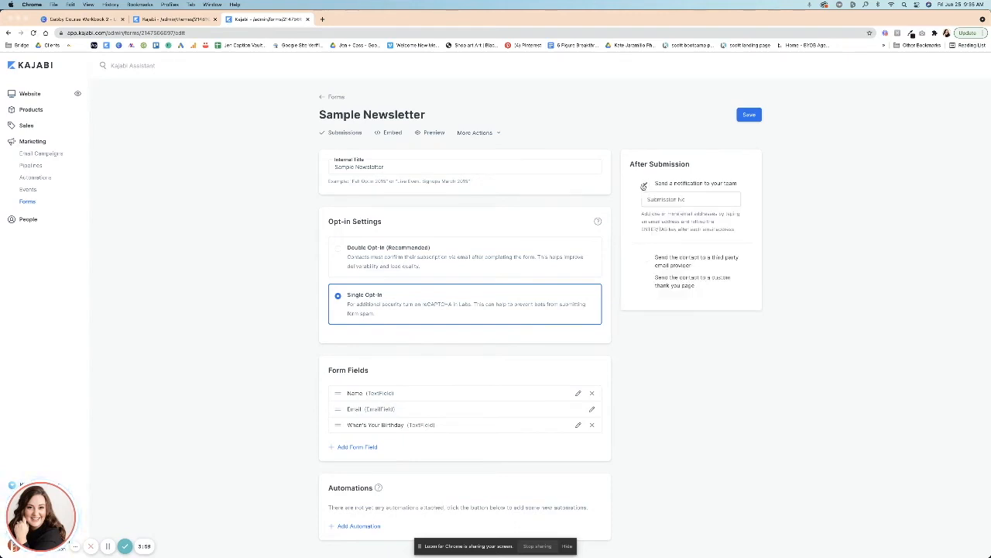
{"action": "left_click", "coordinate": [656, 200]}
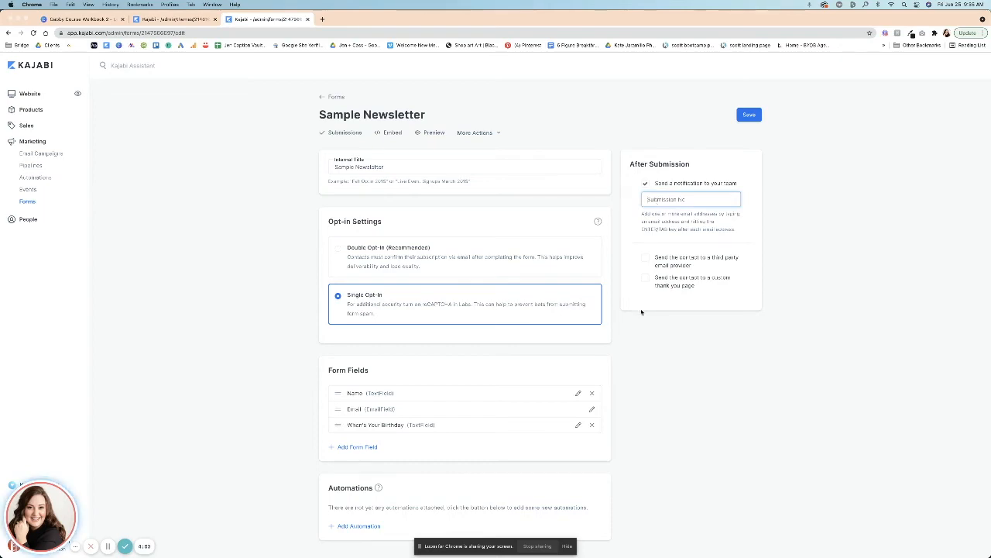
{"action": "left_click", "coordinate": [263, 531]}
Add an automation that adds a newly created Newsletter tag when the Sample Newsletter form is submitted.
{"action": "left_click", "coordinate": [343, 527]}
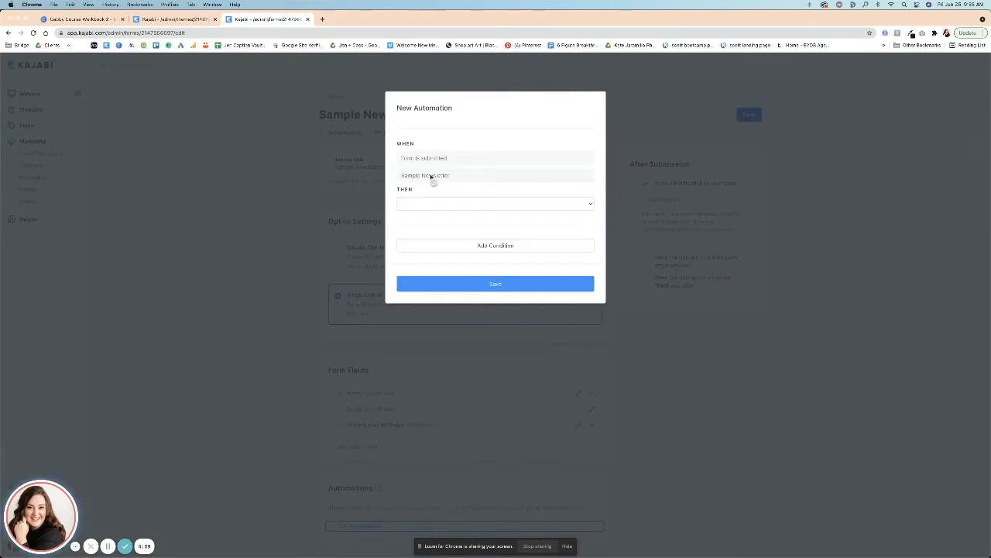
{"action": "left_click", "coordinate": [425, 205]}
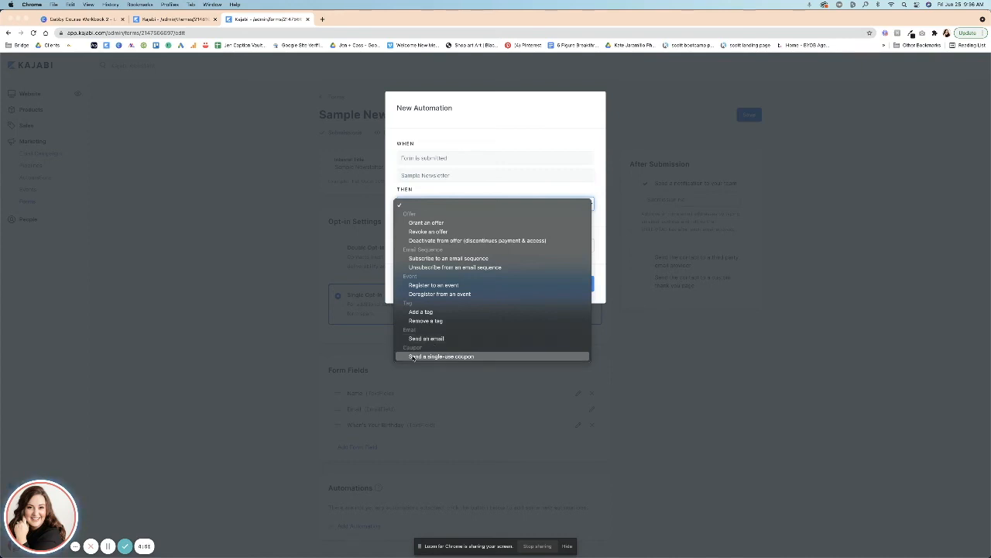
{"action": "left_click", "coordinate": [420, 313]}
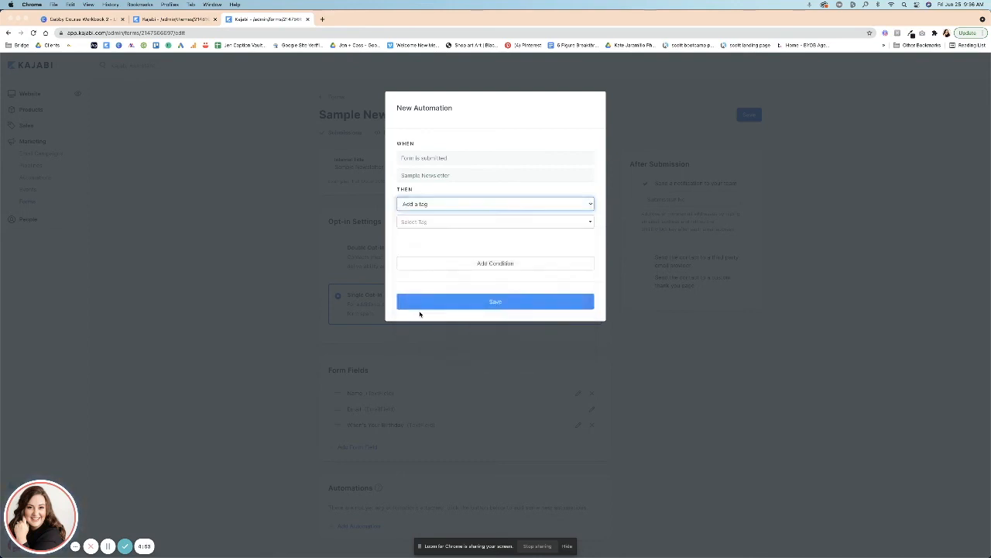
{"action": "left_click", "coordinate": [405, 223]}
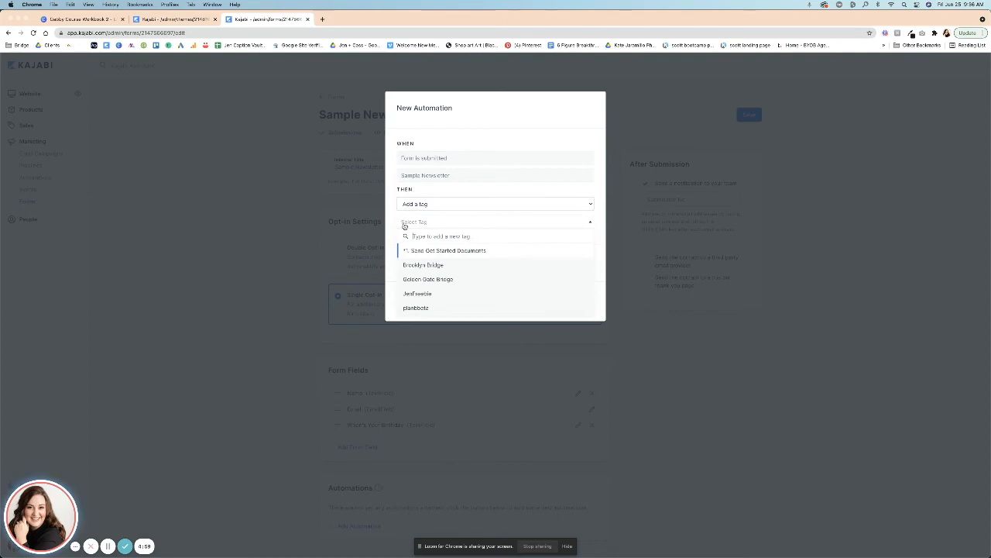
{"action": "type", "text": "Newsletter"}
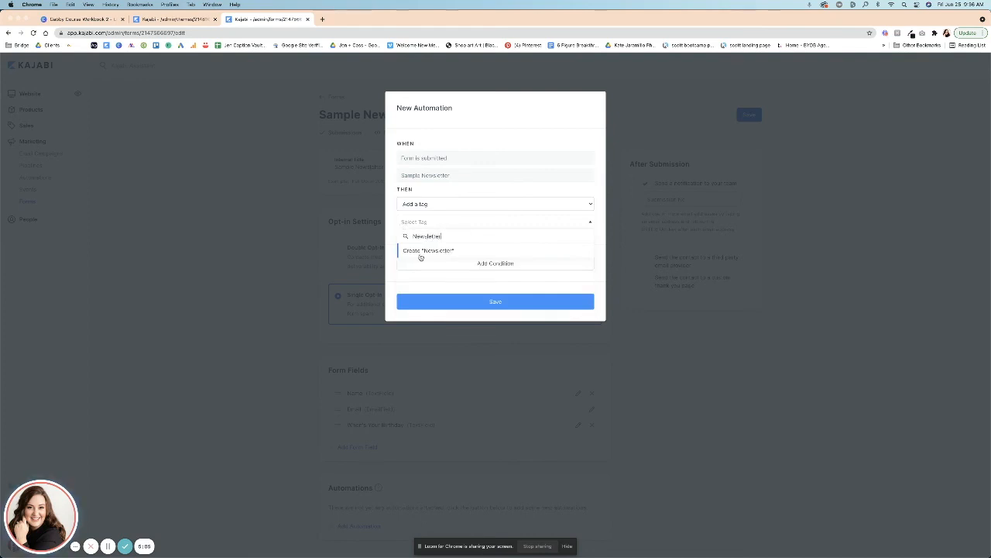
{"action": "left_click", "coordinate": [421, 251]}
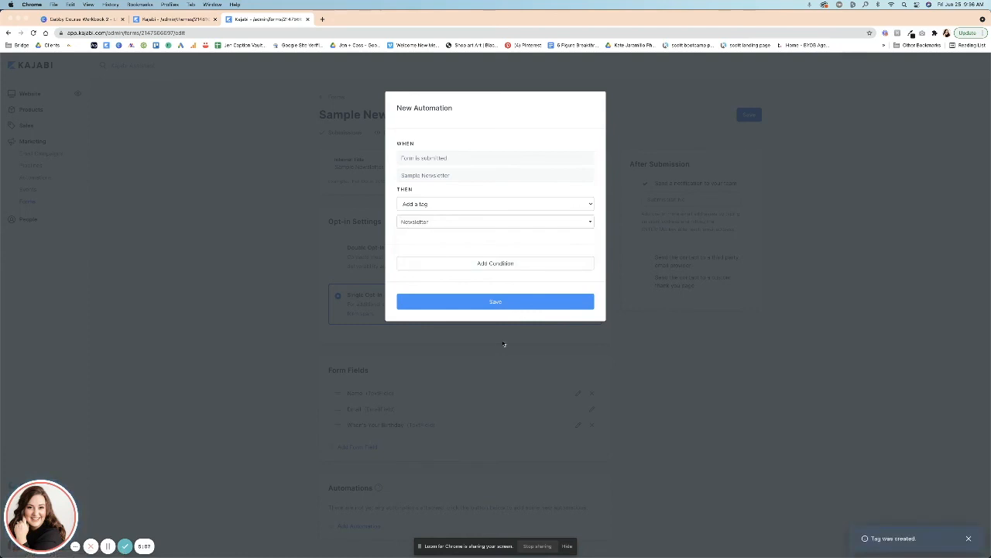
{"action": "left_click", "coordinate": [505, 303]}
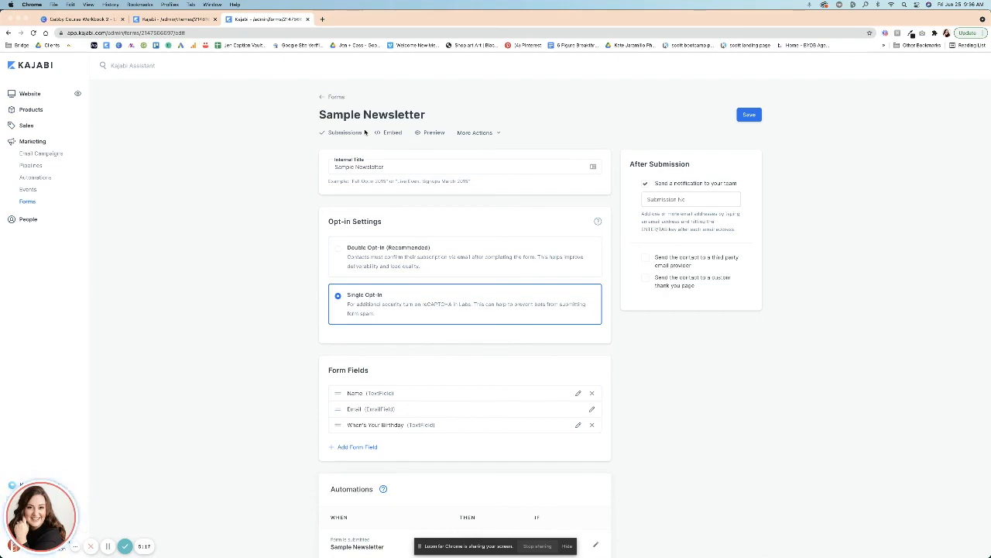
Return to the landing page editor and select the Sample Newsletter form for the form block.
{"action": "left_click", "coordinate": [175, 18]}
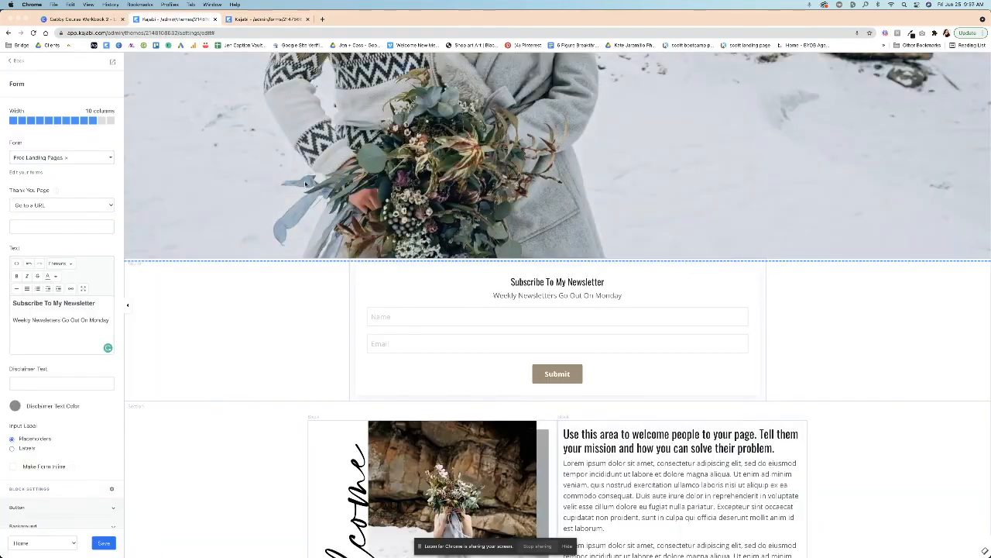
{"action": "left_click", "coordinate": [67, 157]}
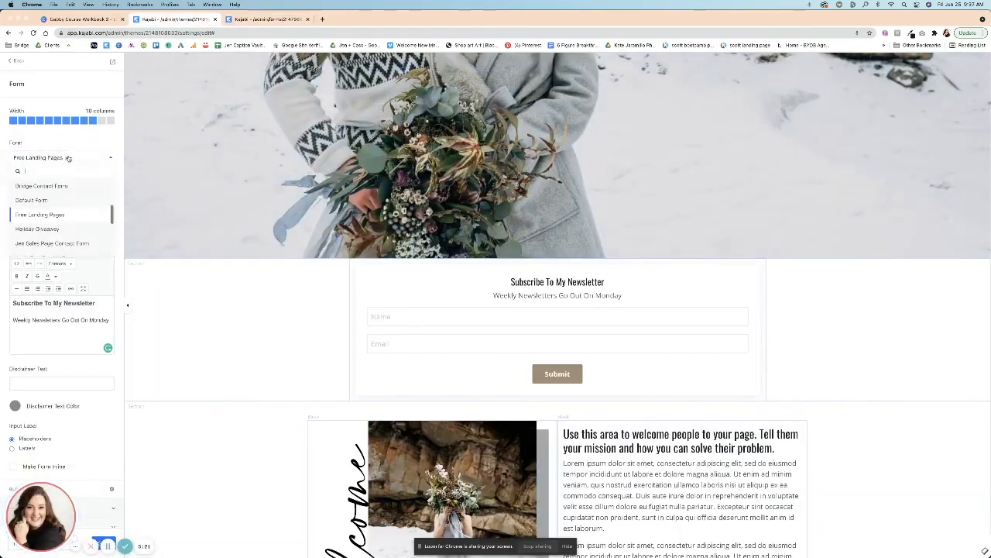
{"action": "type", "text": "newsl"}
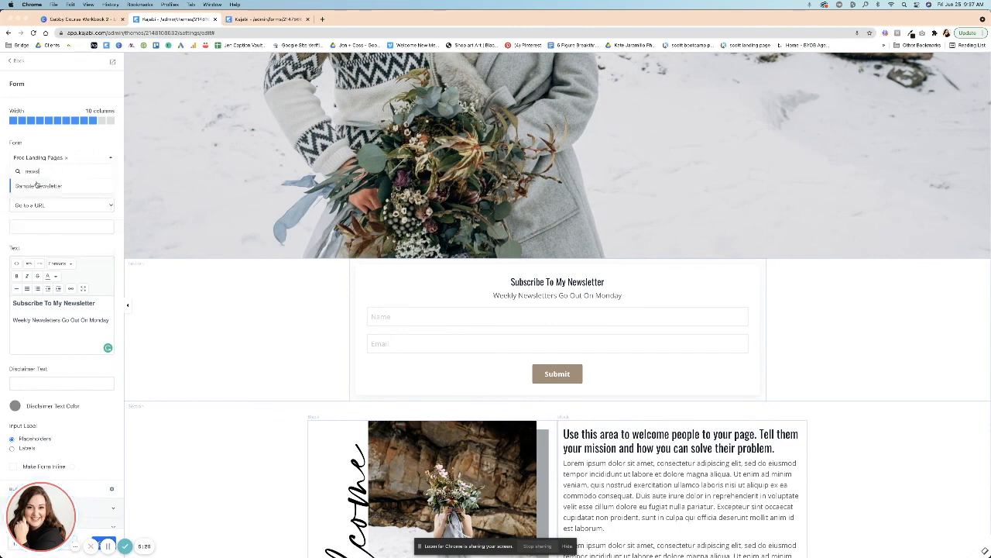
{"action": "left_click", "coordinate": [39, 187]}
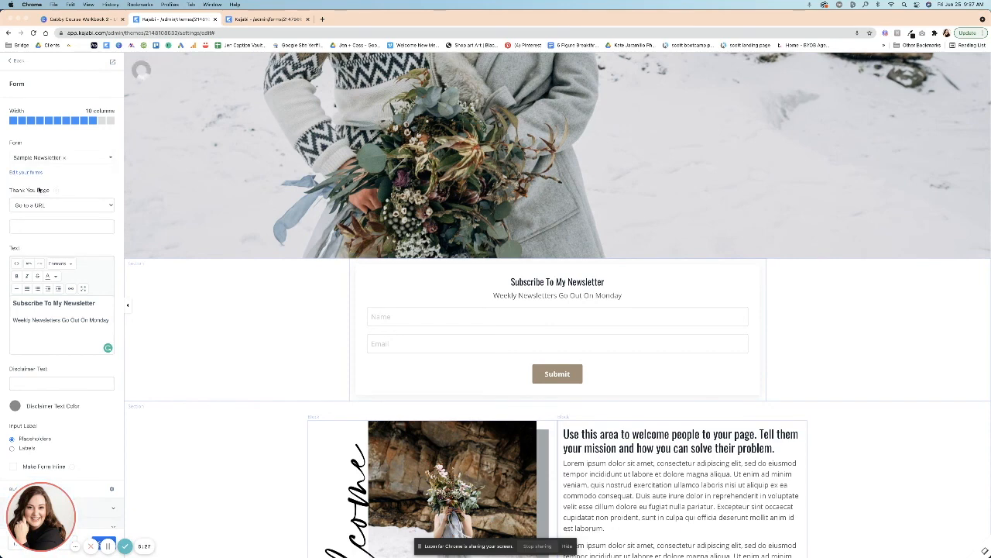